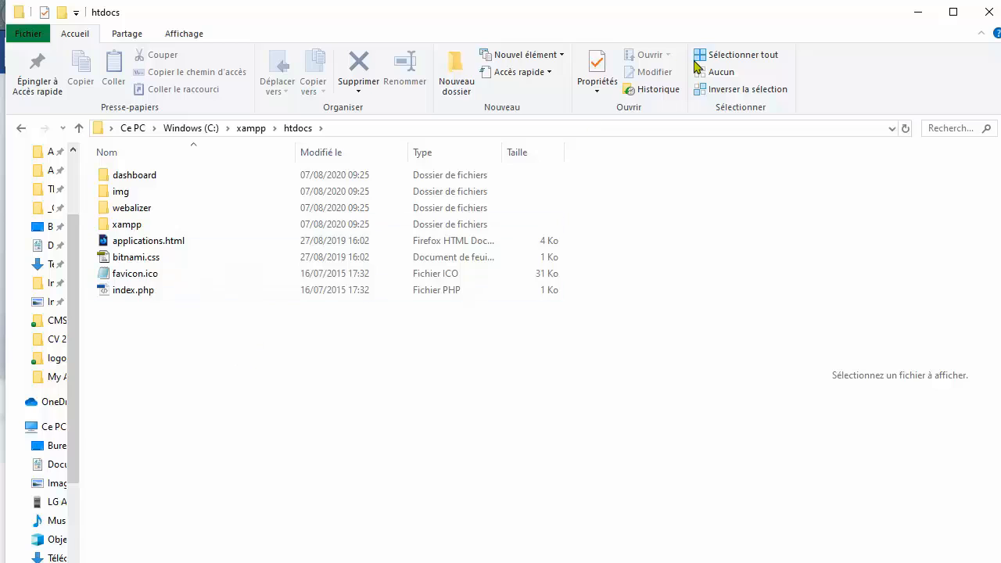
Close the htdocs Explorer window to bring back phpMyAdmin in Firefox
{"action": "left_click", "coordinate": [989, 14]}
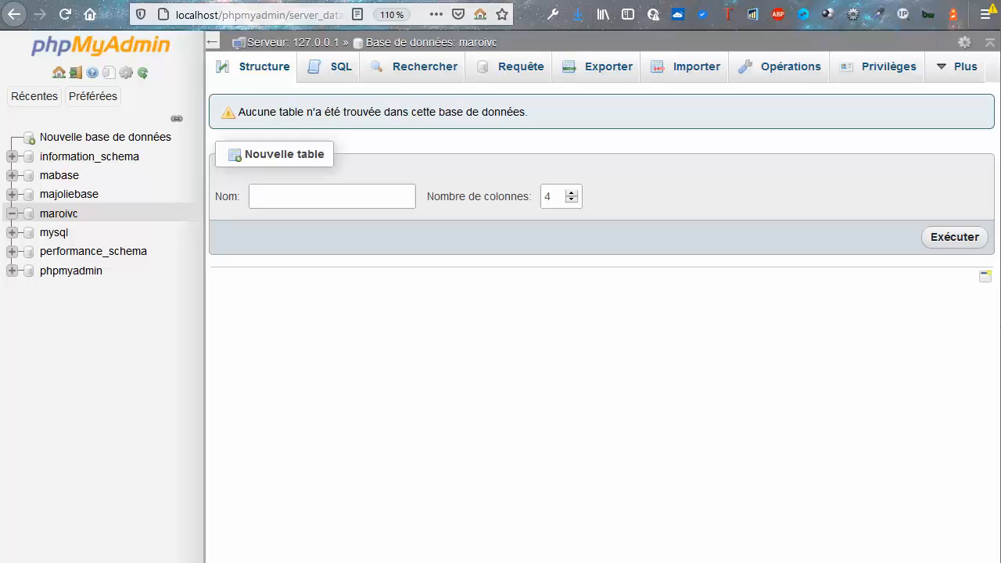
View the empty maroivc database structure, then start a new address on the Wikotch tab
{"action": "left_click", "coordinate": [57, 221]}
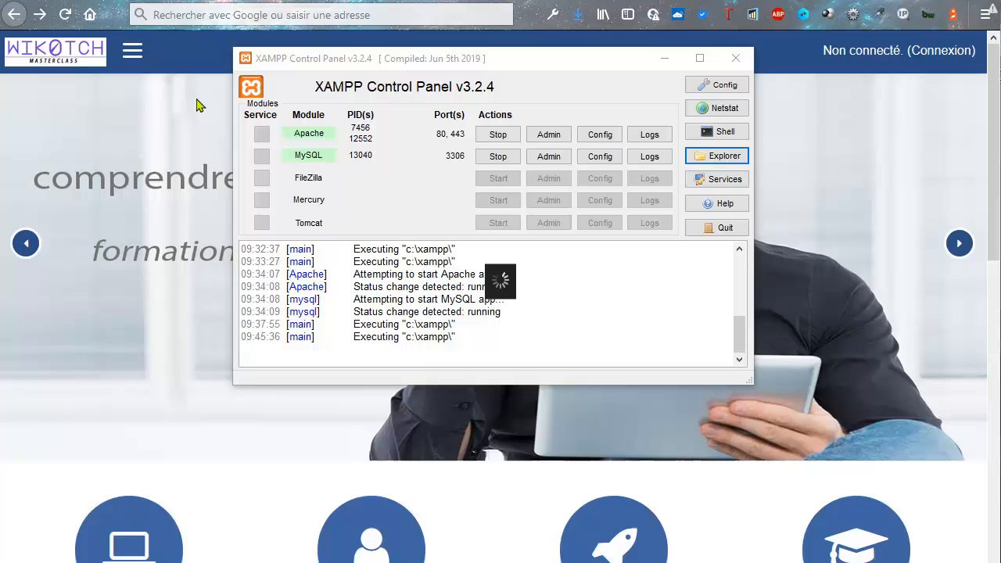
{"action": "left_click", "coordinate": [205, 15]}
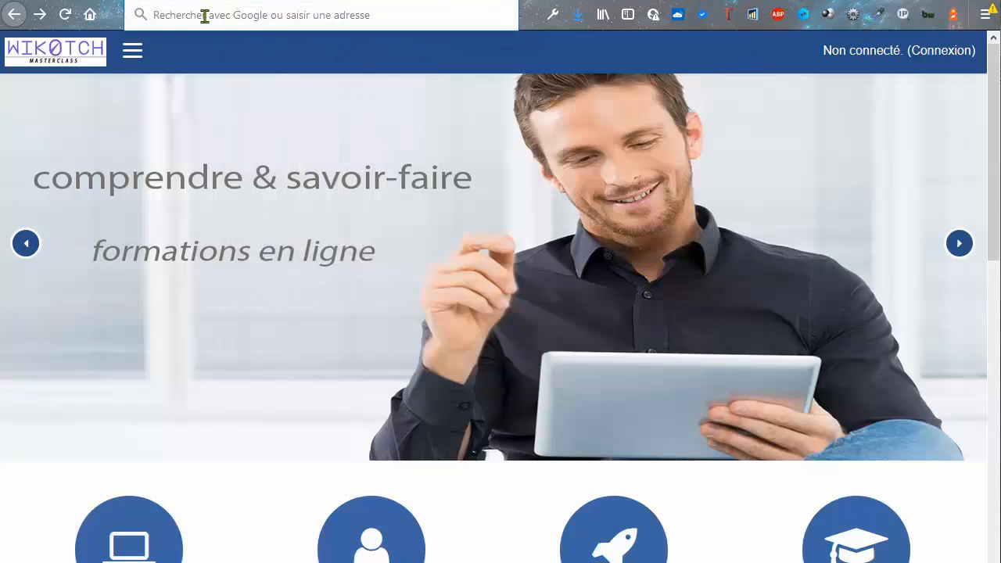
Download wordpress-5.4.2-fr_FR.zip from the French wordpress.org download page
{"action": "type", "text": "wo"}
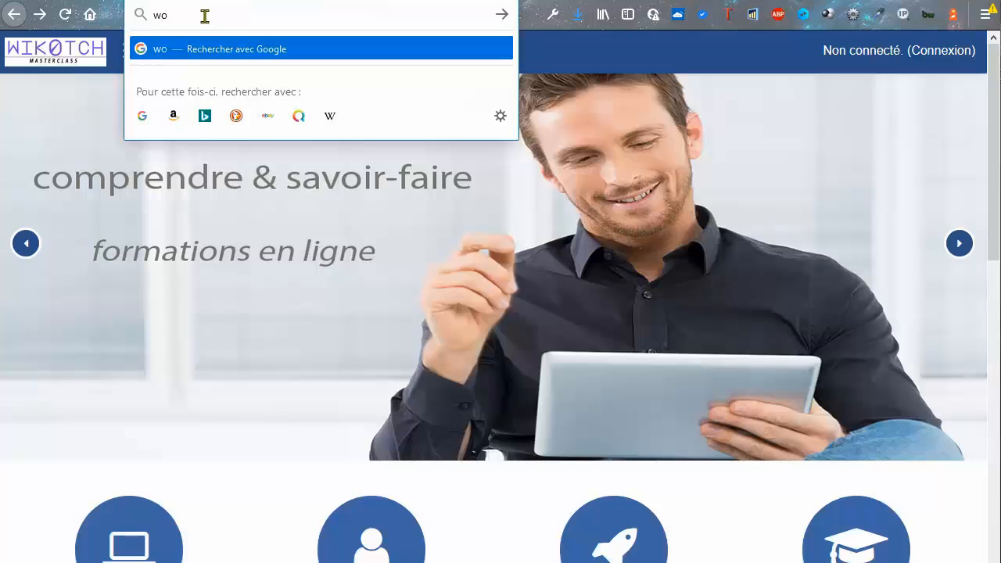
{"action": "type", "text": "rdpress"}
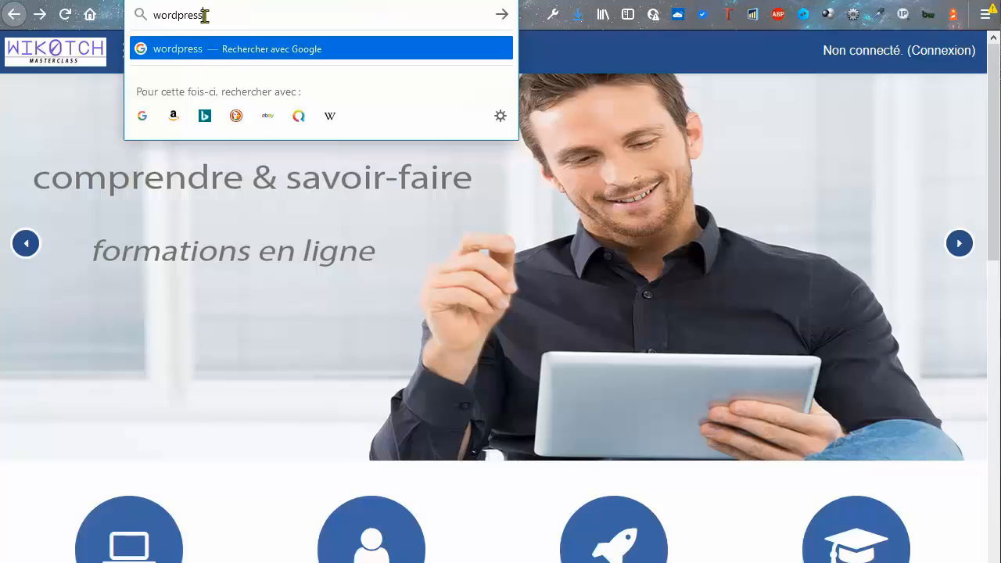
{"action": "type", "text": ".org"}
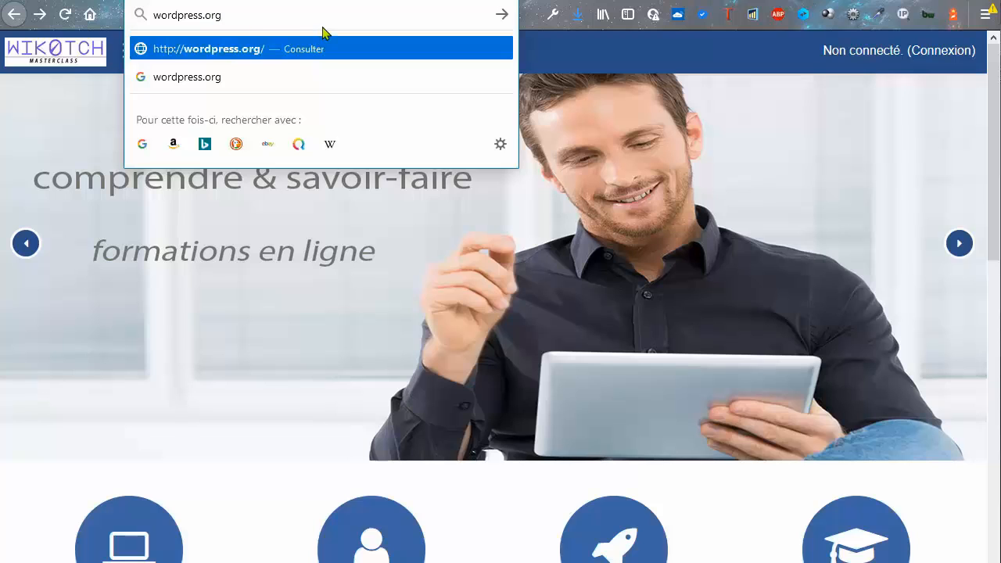
{"action": "key", "text": "Return"}
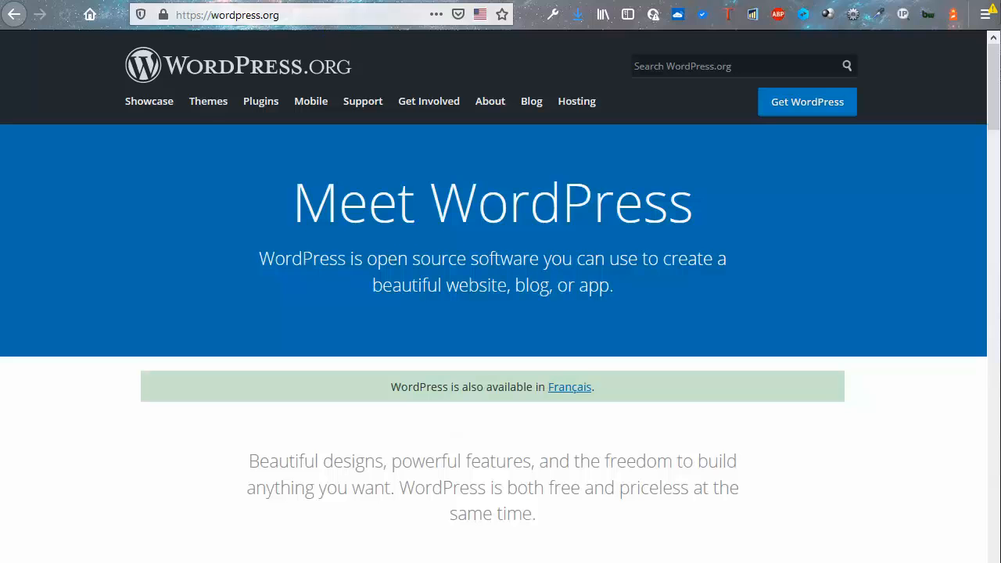
{"action": "left_click", "coordinate": [572, 396]}
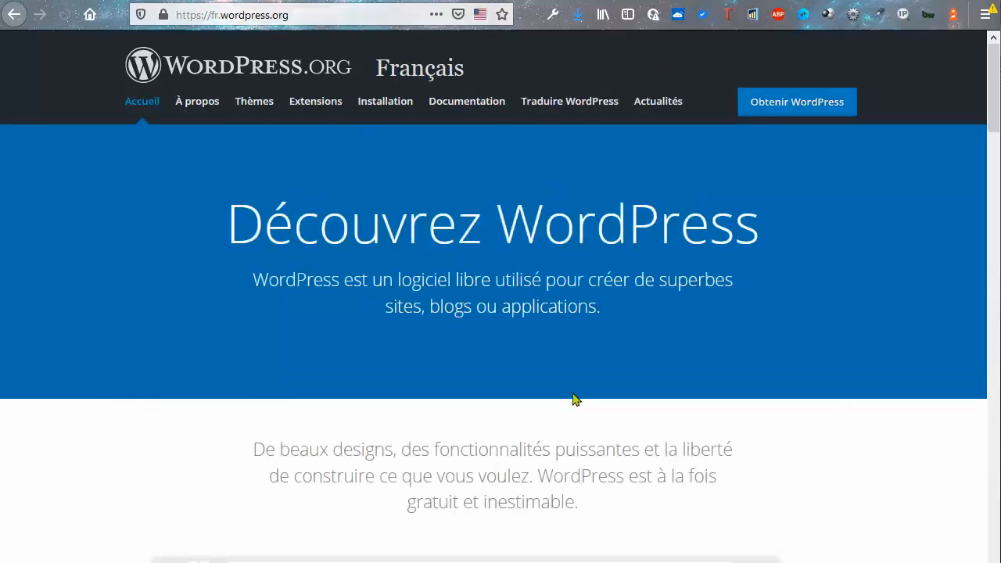
{"action": "left_click", "coordinate": [794, 107]}
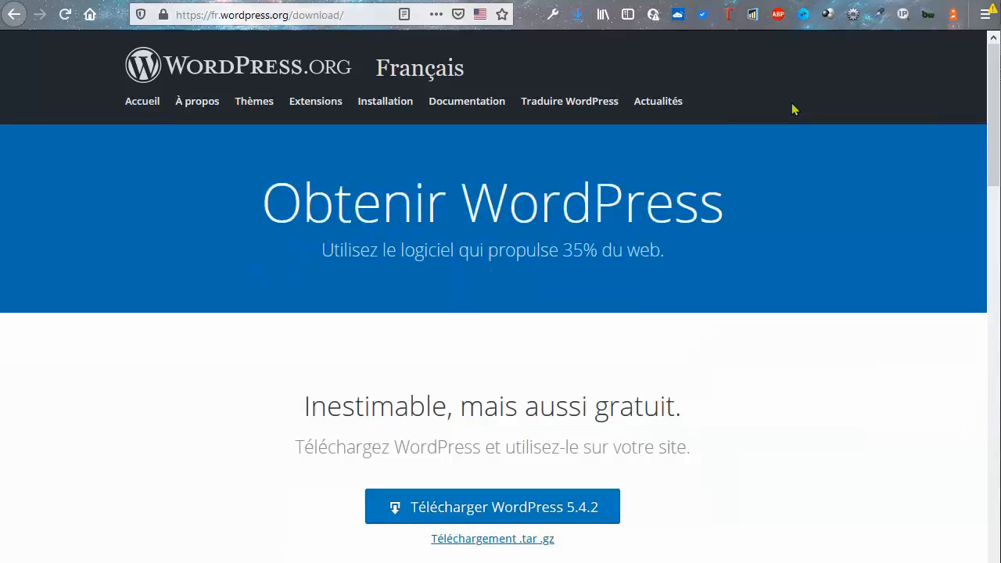
{"action": "left_click", "coordinate": [512, 523]}
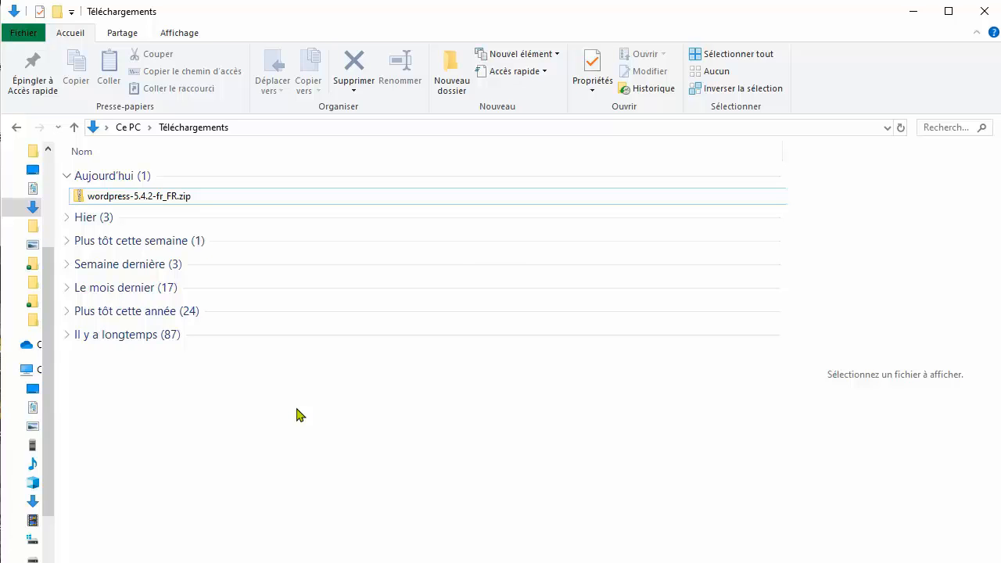
Extract wordpress-5.4.2-fr_FR.zip from Téléchargements into C:\xampp\htdocs
{"action": "left_click", "coordinate": [152, 199]}
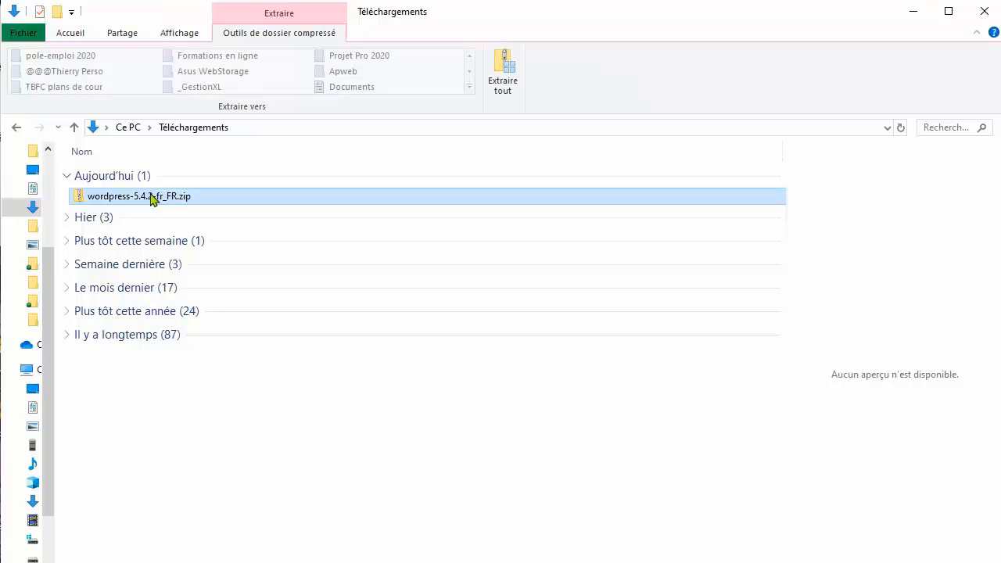
{"action": "left_click", "coordinate": [503, 84]}
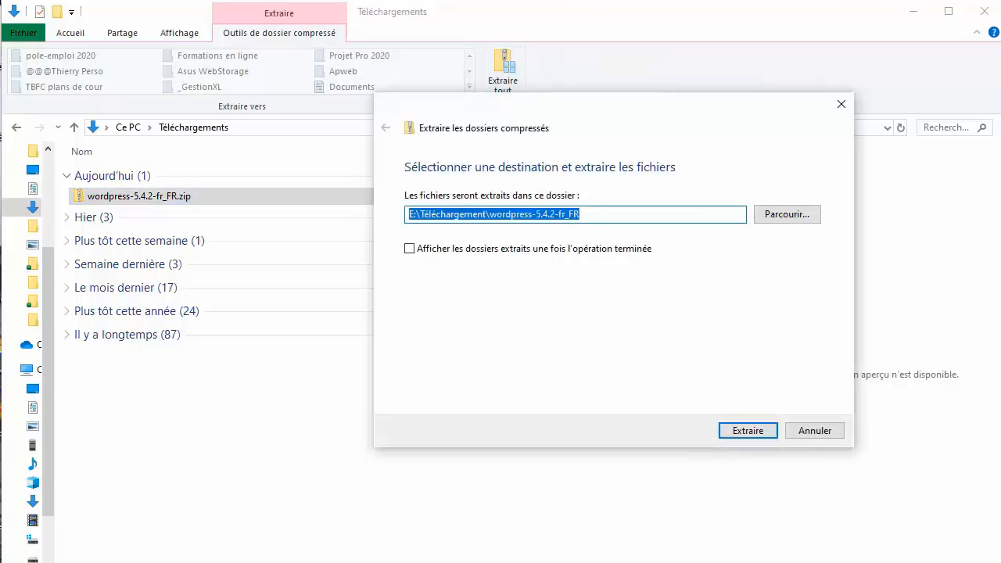
{"action": "left_click", "coordinate": [621, 219]}
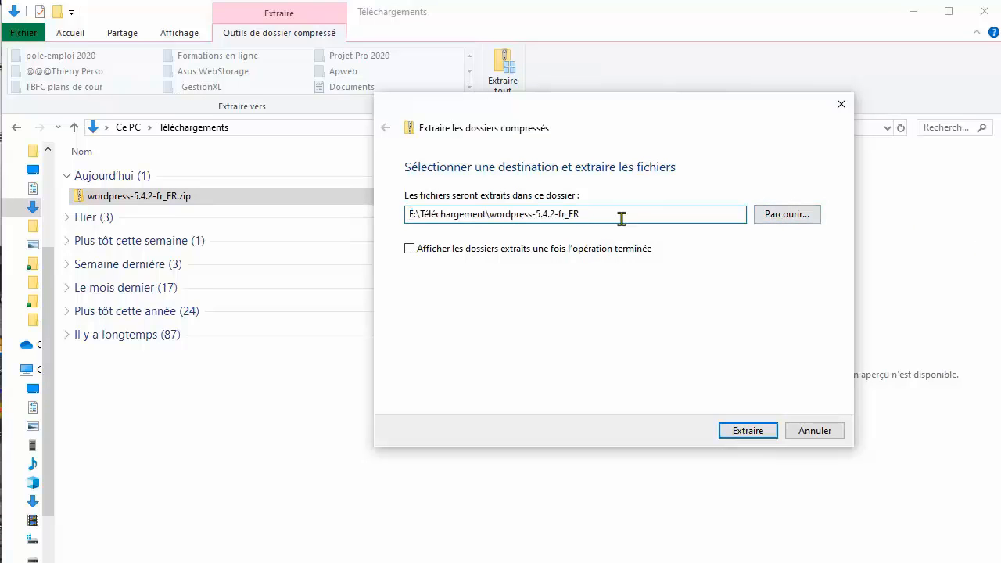
{"action": "key", "text": "ctrl+a"}
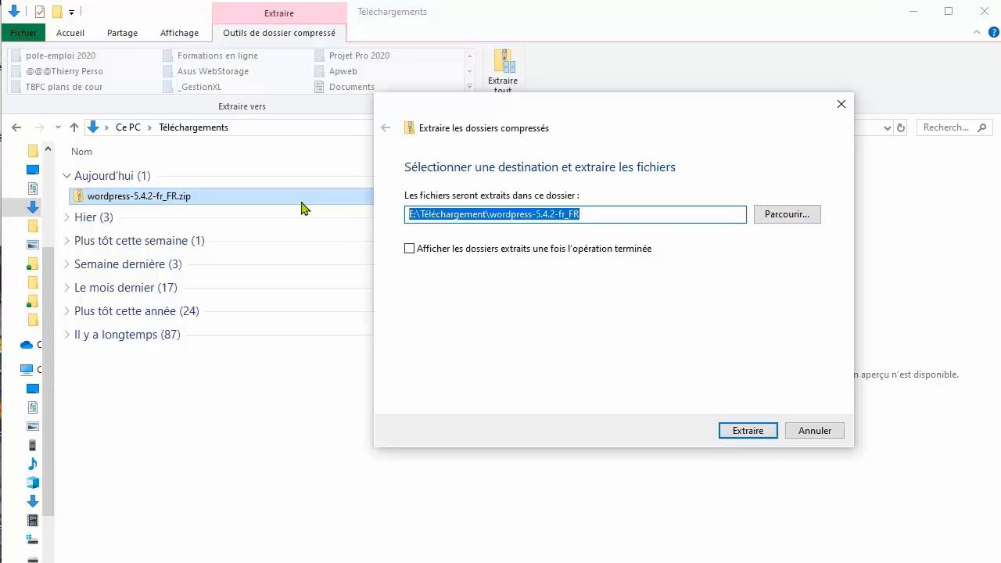
{"action": "type", "text": "C:\\xampp\\htdocs"}
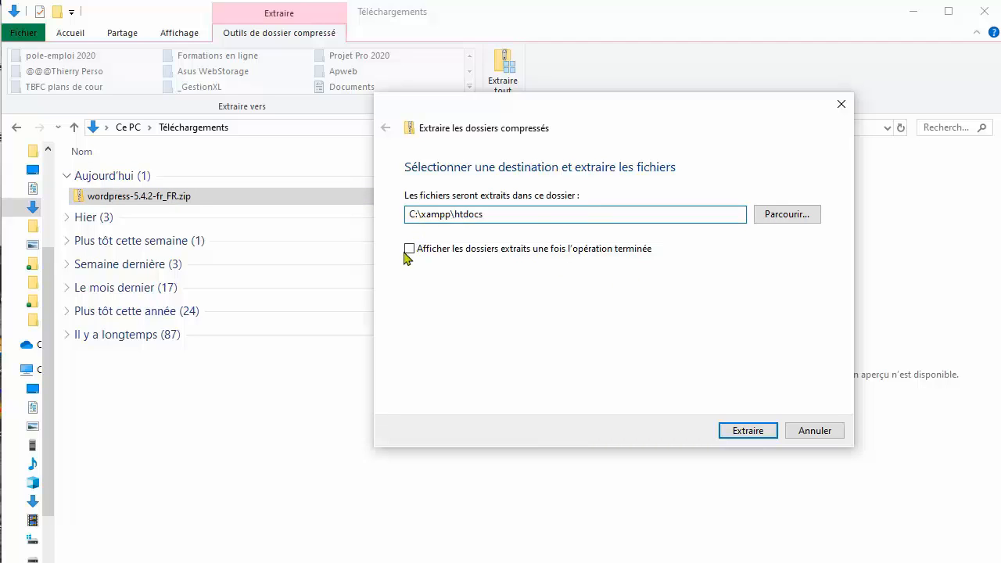
{"action": "left_click", "coordinate": [760, 430]}
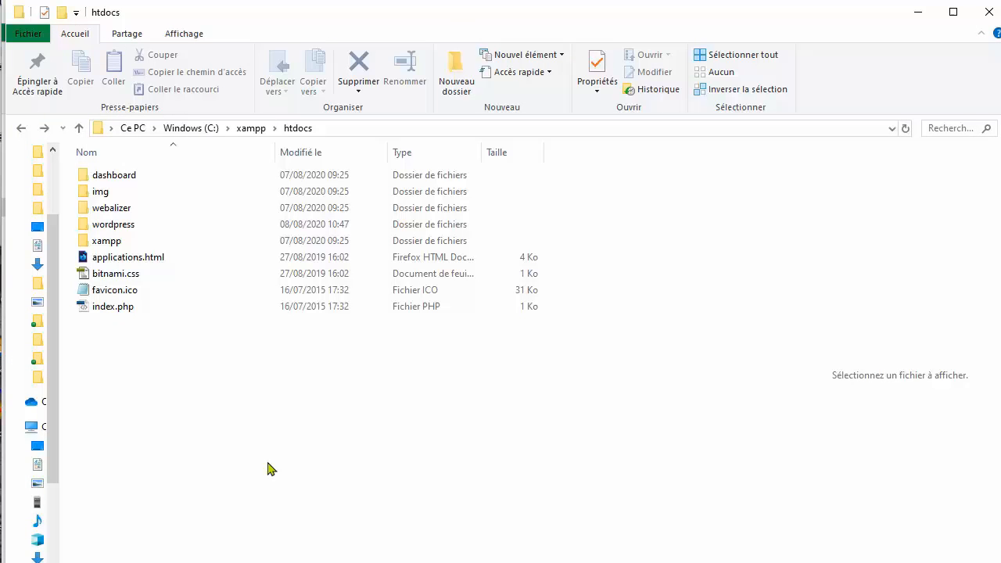
Rename the extracted wordpress folder in htdocs to maroiveloclub and open it
{"action": "left_click", "coordinate": [95, 226]}
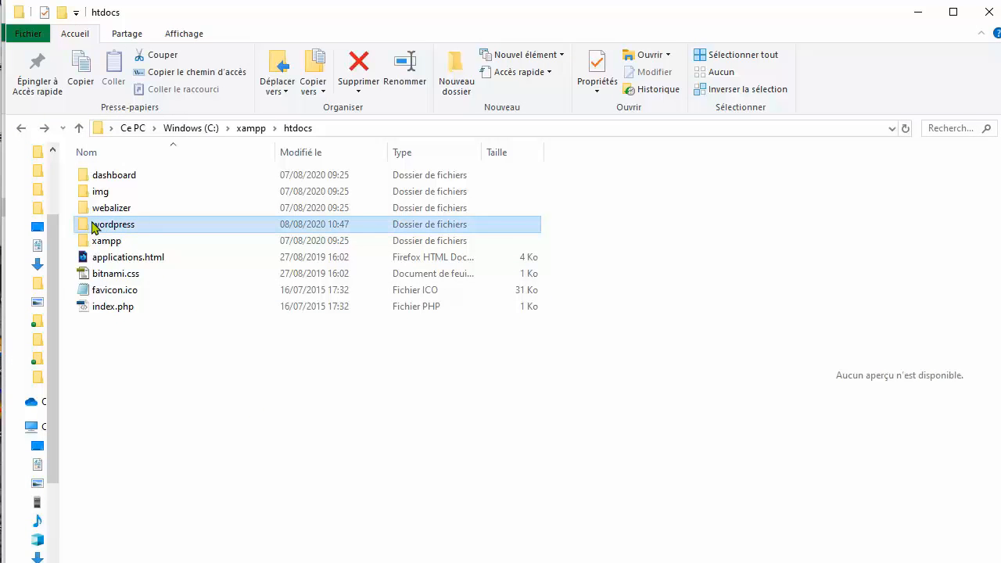
{"action": "right_click", "coordinate": [94, 225]}
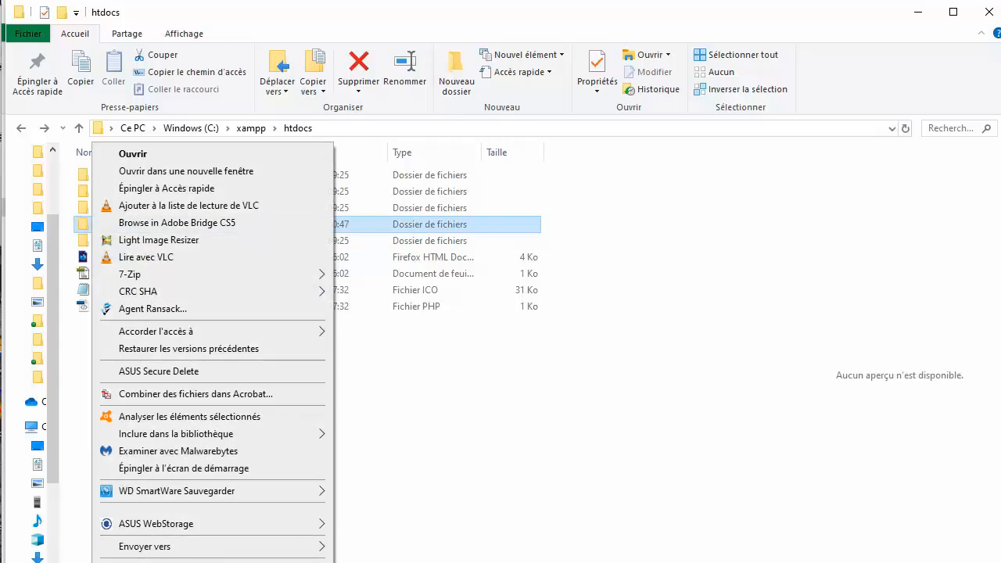
{"action": "left_click", "coordinate": [140, 562]}
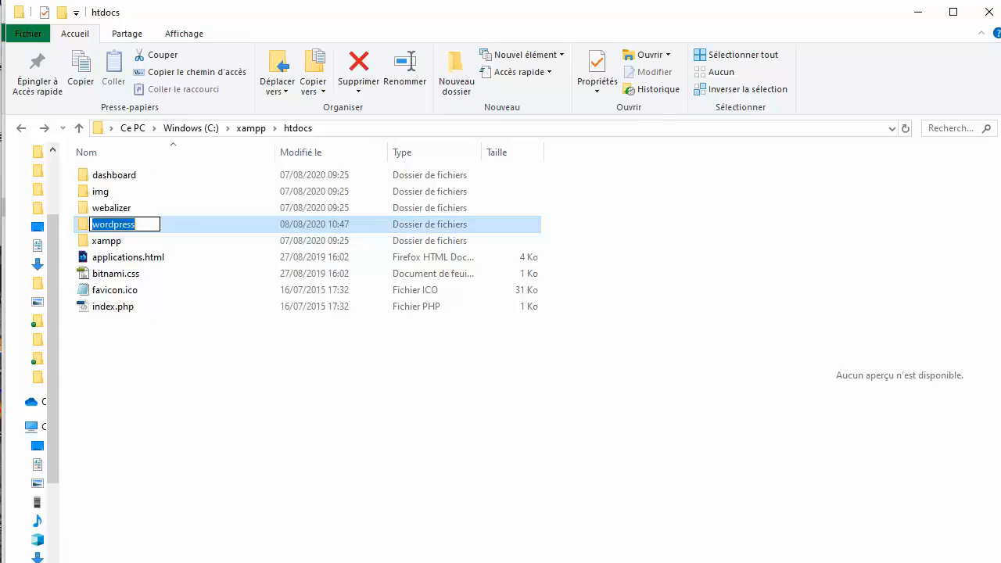
{"action": "type", "text": "mar"}
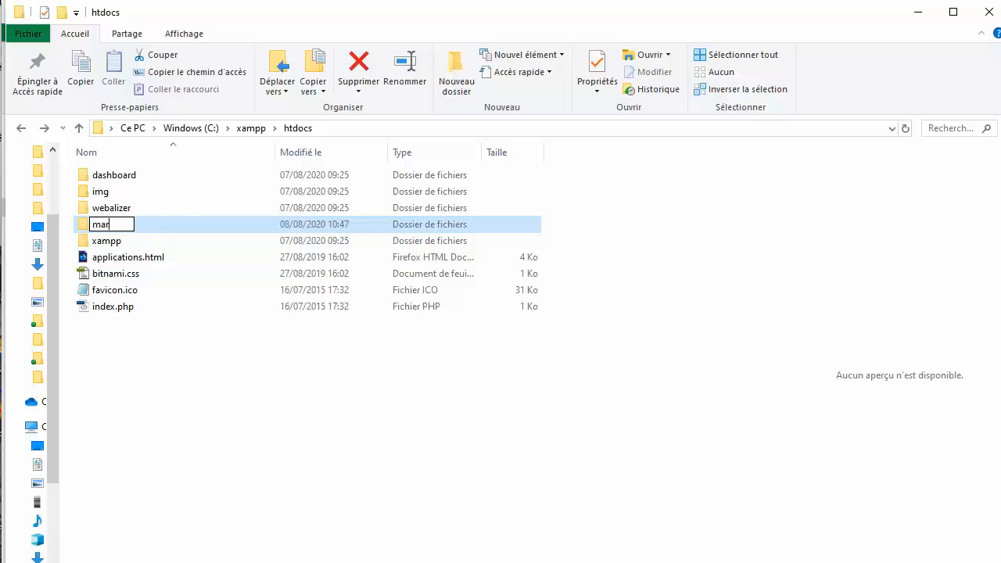
{"action": "type", "text": "oiveloc"}
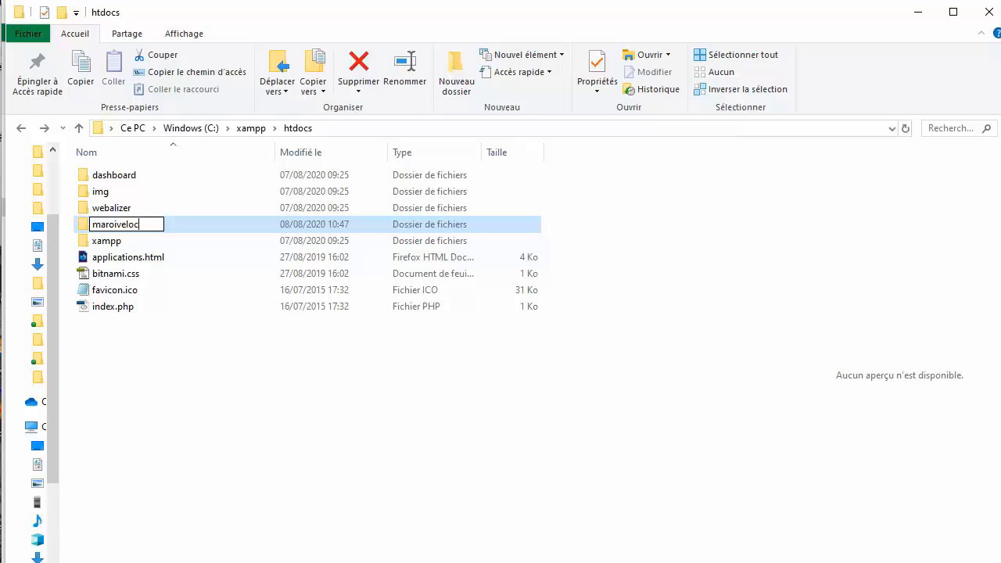
{"action": "type", "text": "lub"}
{"action": "key", "text": "Return"}
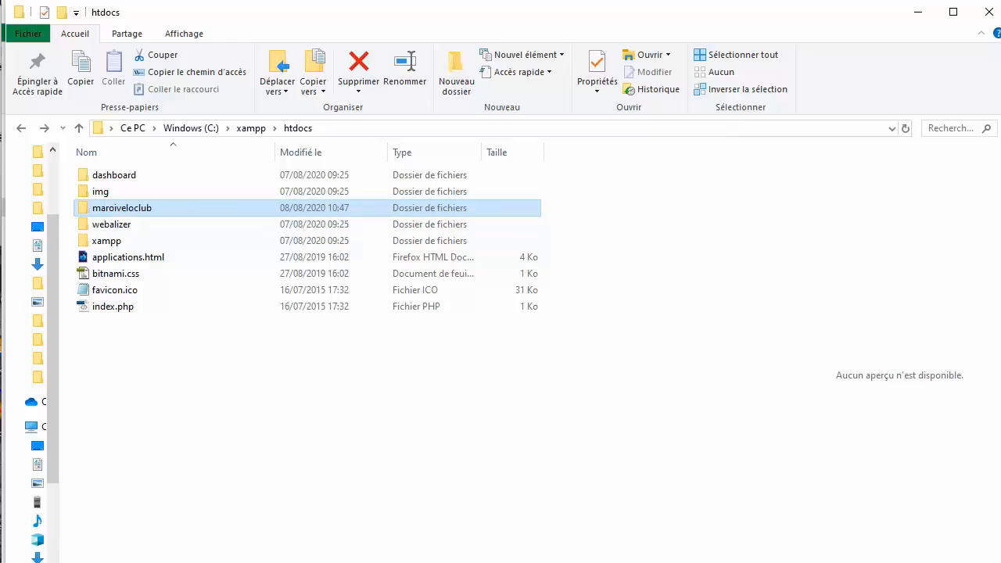
{"action": "double_click", "coordinate": [155, 213]}
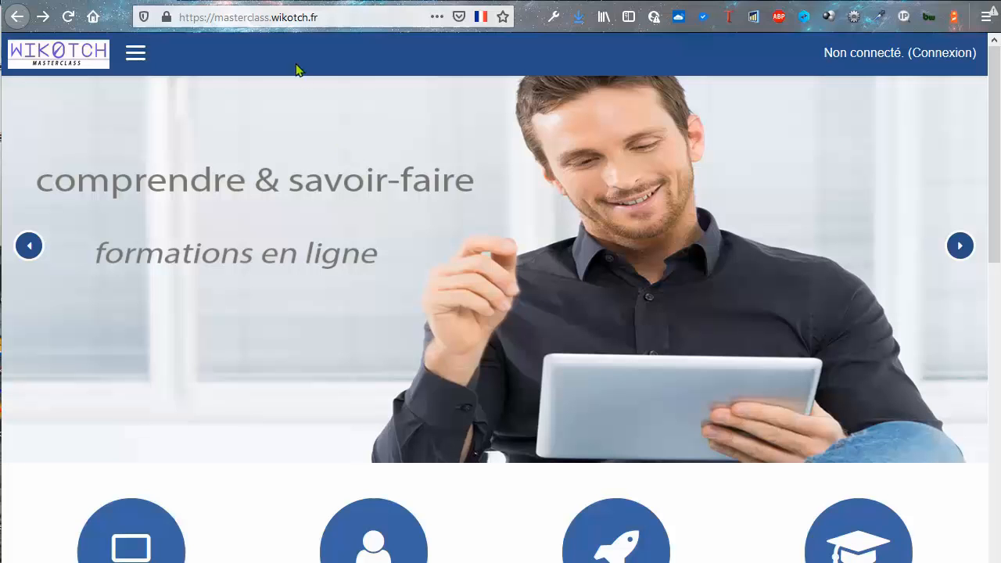
Load localhost/maroiveloclub and continue past the welcome notice with C'est parti !
{"action": "left_click", "coordinate": [275, 20]}
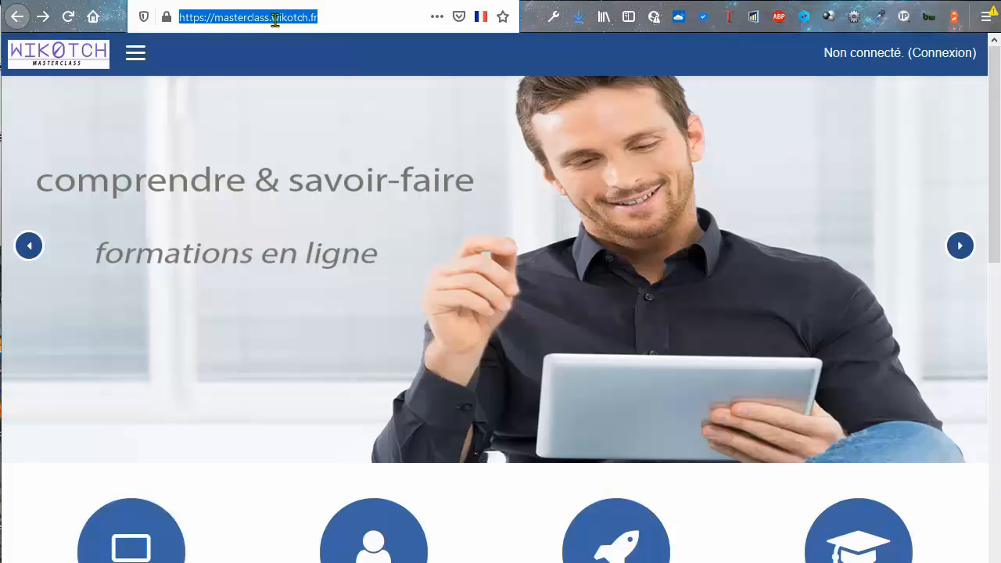
{"action": "type", "text": "//localhost/maroiveloclub"}
{"action": "key", "text": "Return"}
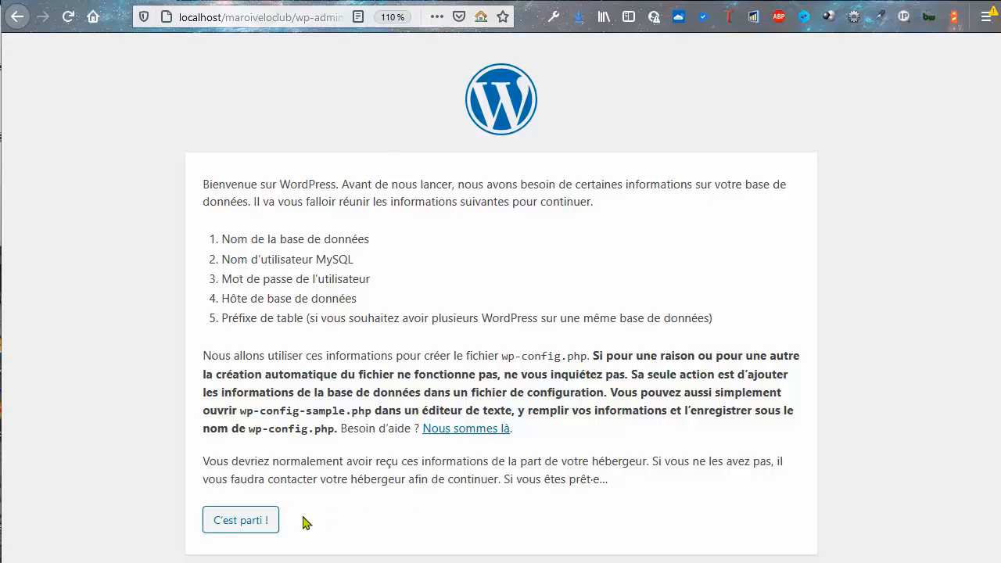
{"action": "left_click", "coordinate": [256, 524]}
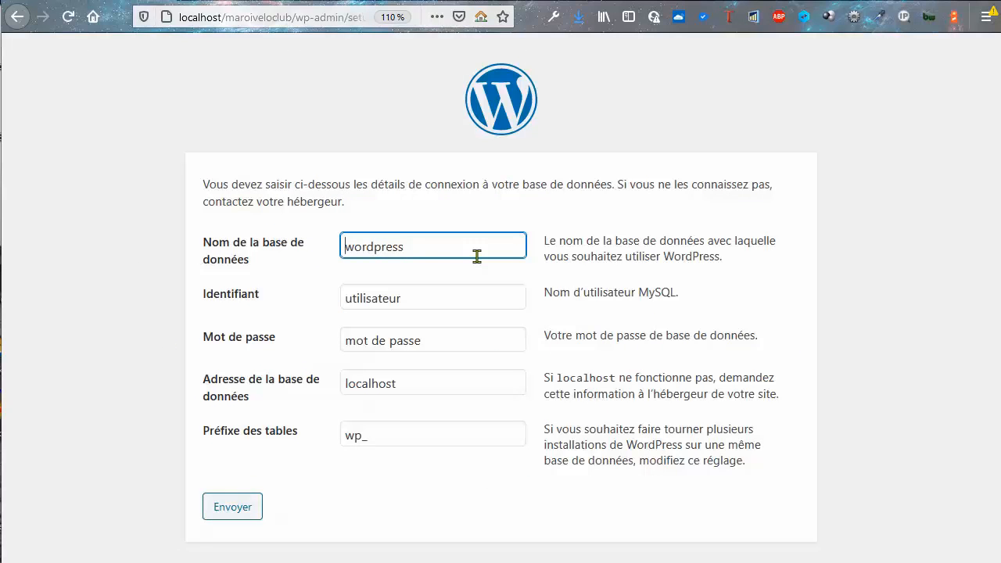
Enter database name maroivc and user root, leaving the password empty
{"action": "left_click_drag", "start_coordinate": [469, 249], "coordinate": [330, 243]}
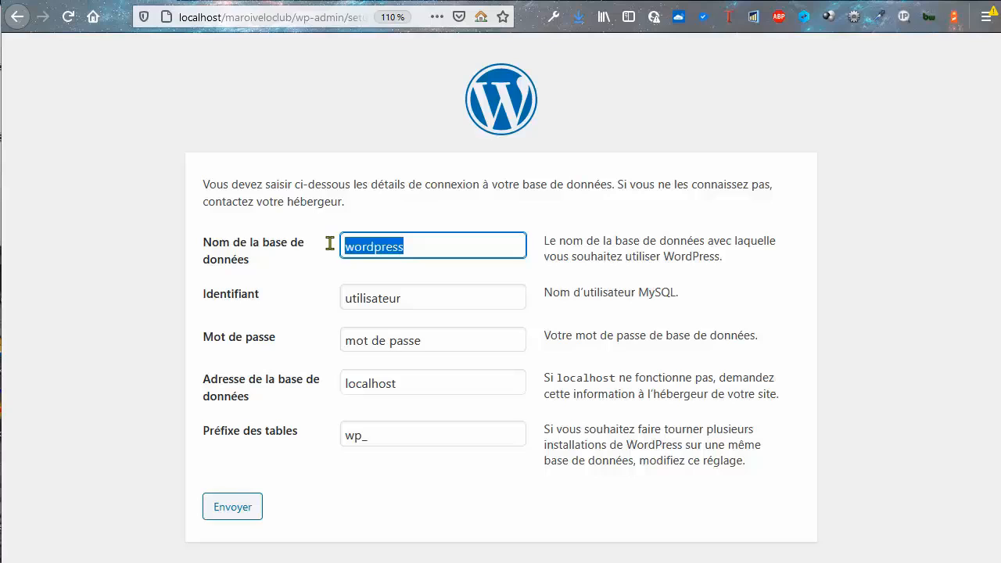
{"action": "type", "text": "ma"}
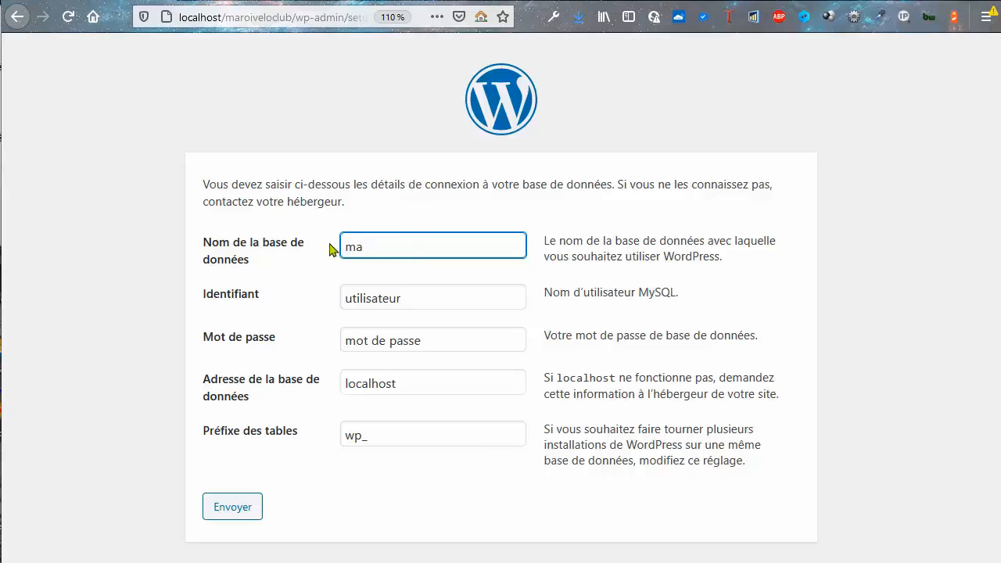
{"action": "type", "text": "roivc"}
{"action": "left_click_drag", "start_coordinate": [436, 308], "coordinate": [326, 300]}
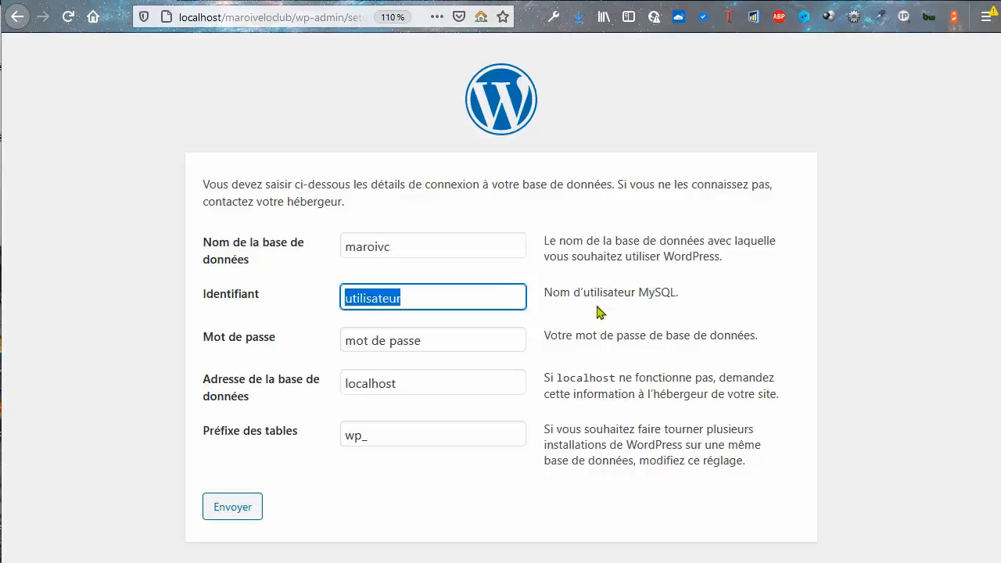
{"action": "type", "text": "root"}
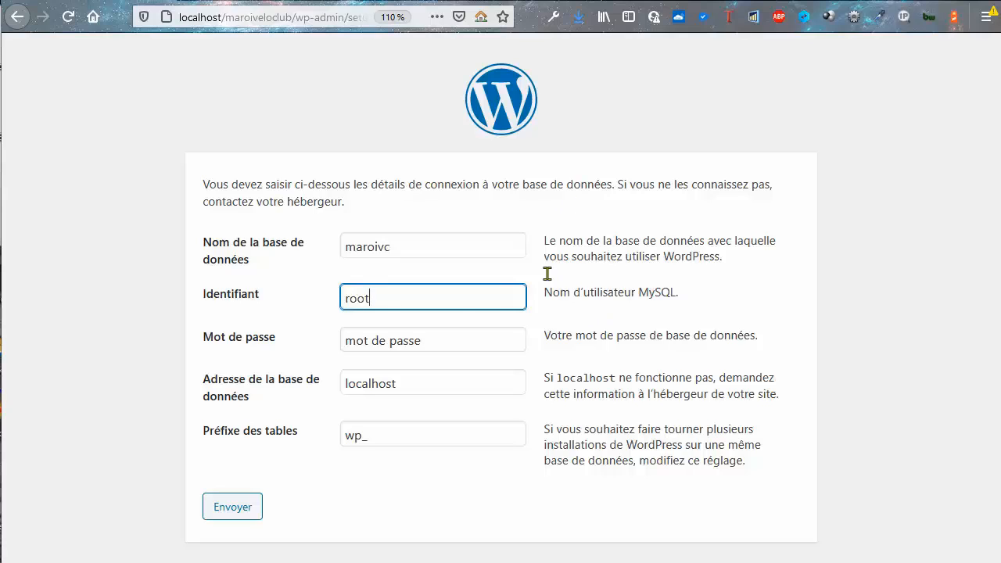
{"action": "left_click_drag", "start_coordinate": [461, 344], "coordinate": [329, 341]}
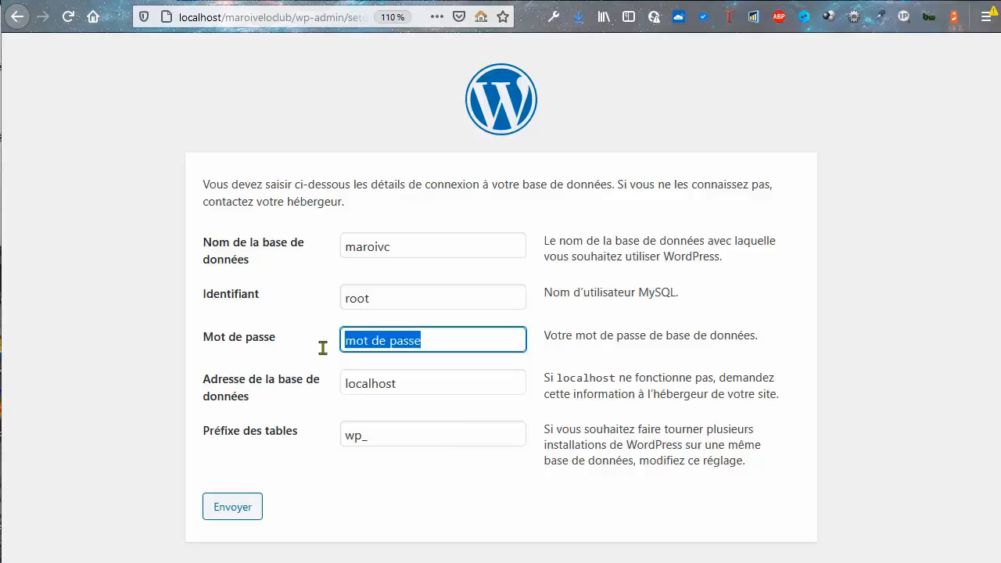
{"action": "key", "text": "BackSpace"}
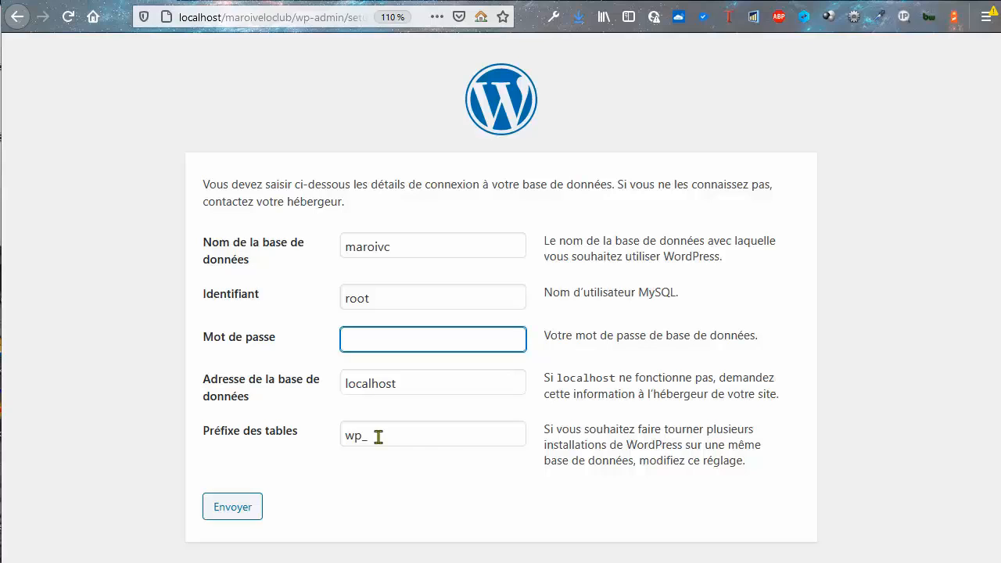
Set the table prefix to mb56vc_ and submit the connection details
{"action": "left_click_drag", "start_coordinate": [377, 436], "coordinate": [340, 438]}
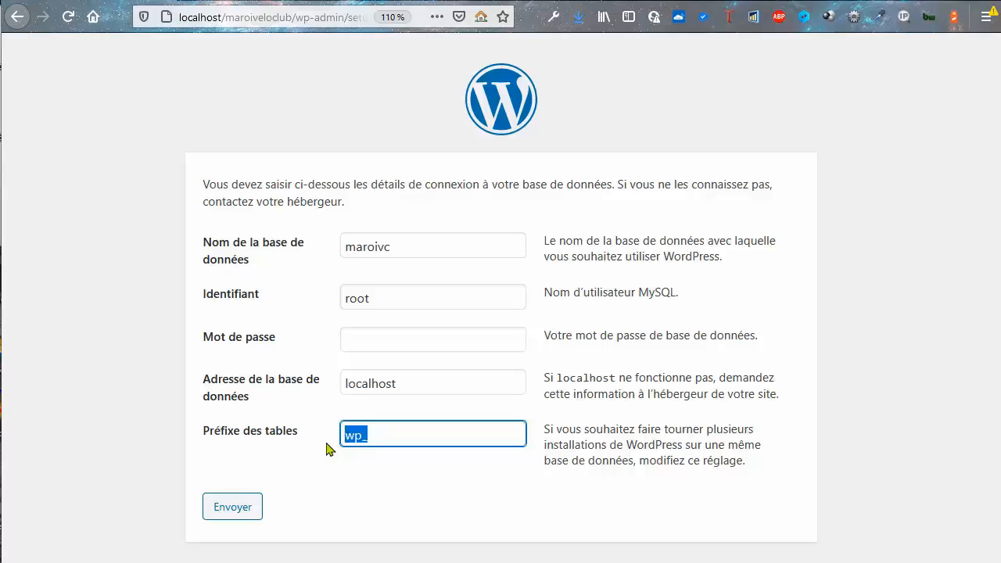
{"action": "type", "text": "mb56vc"}
{"action": "key", "text": "BackSpace"}
{"action": "type", "text": "c_"}
{"action": "left_click", "coordinate": [240, 512]}
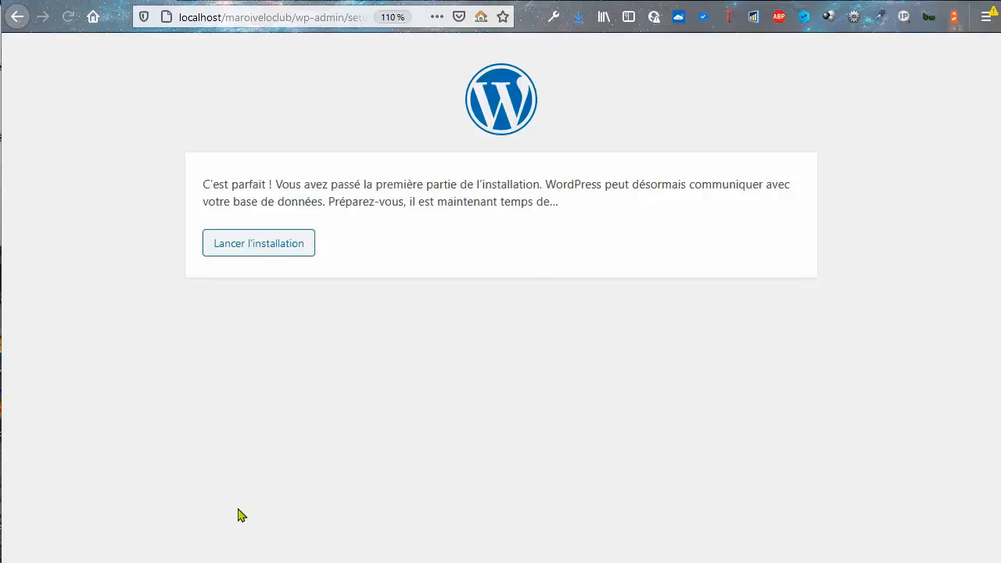
Launch the installation and enter site title 'Maroi Velo Club' with username admin
{"action": "left_click", "coordinate": [288, 252]}
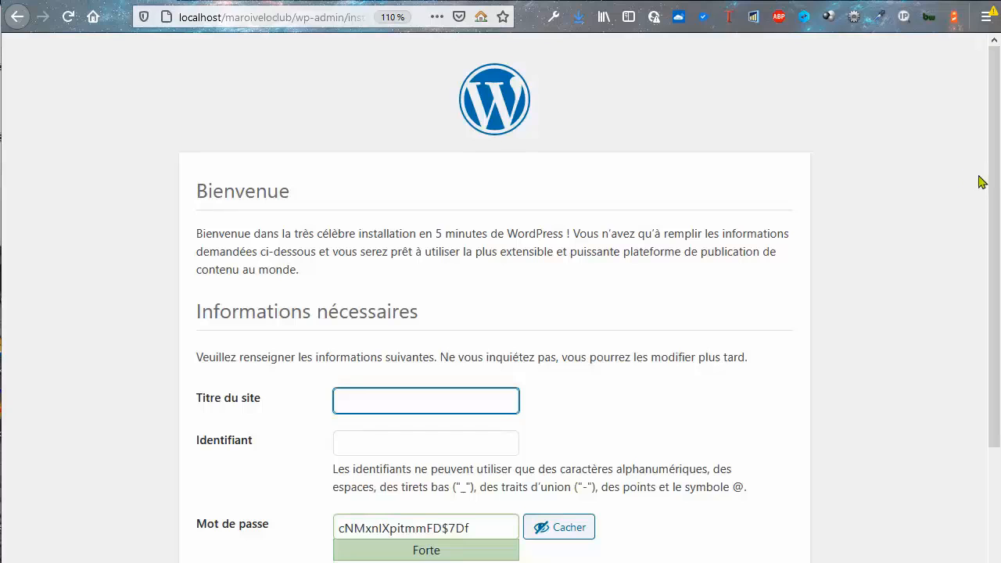
{"action": "scroll", "coordinate": [985, 228], "scroll_direction": "down", "scroll_amount": 1}
{"action": "scroll", "coordinate": [985, 228], "scroll_direction": "down", "scroll_amount": 1}
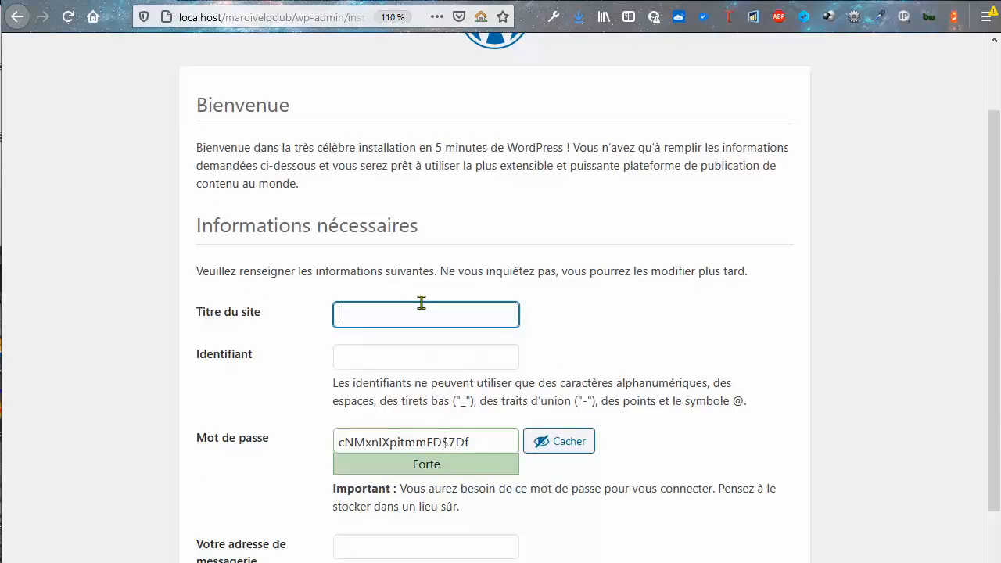
{"action": "type", "text": "Maroi Velo Club"}
{"action": "left_click", "coordinate": [412, 359]}
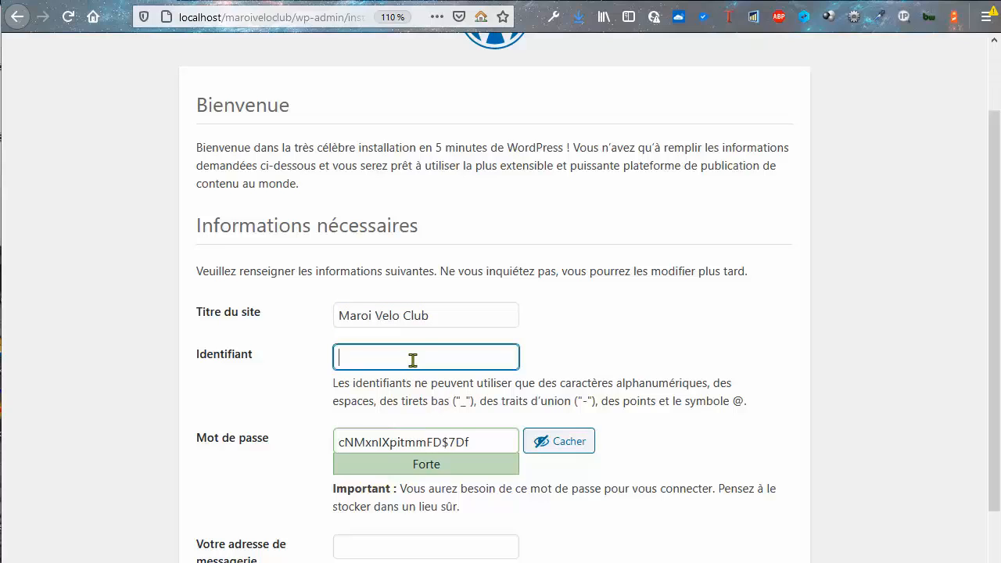
{"action": "type", "text": "admin"}
Keep the suggested strong password, fill in the administrator e-mail, and install WordPress
{"action": "scroll", "coordinate": [561, 484], "scroll_direction": "down", "scroll_amount": 3}
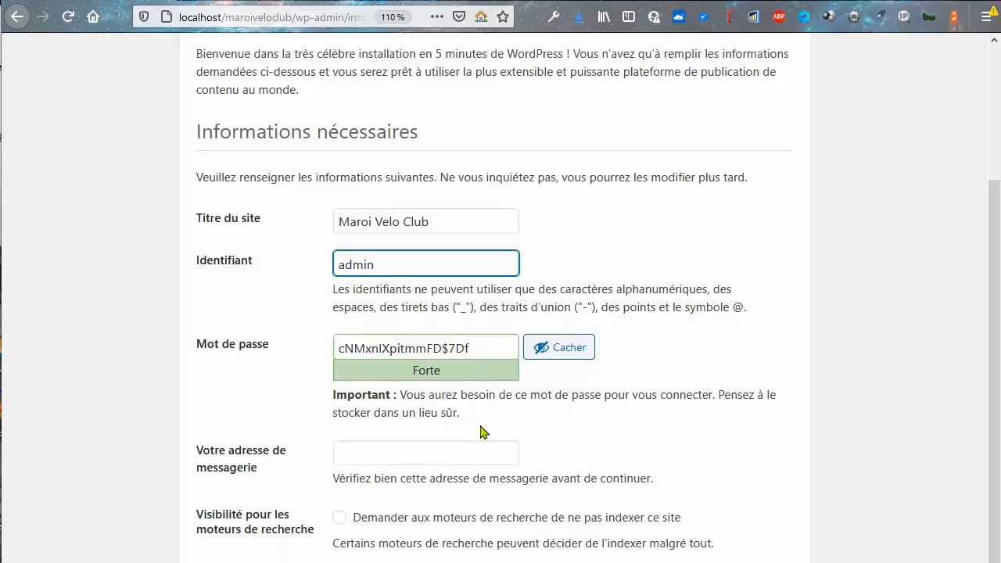
{"action": "double_click", "coordinate": [487, 350]}
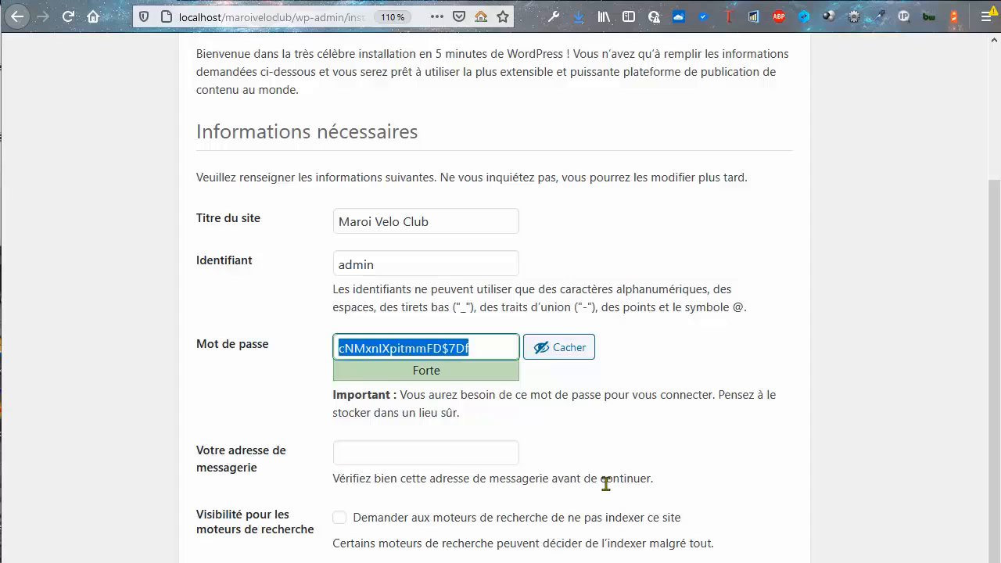
{"action": "left_click", "coordinate": [365, 457]}
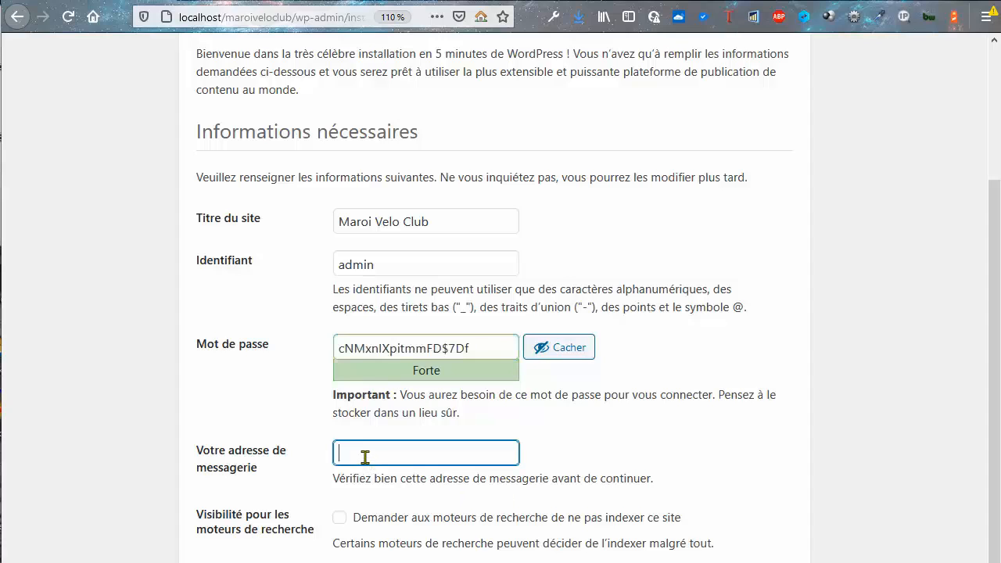
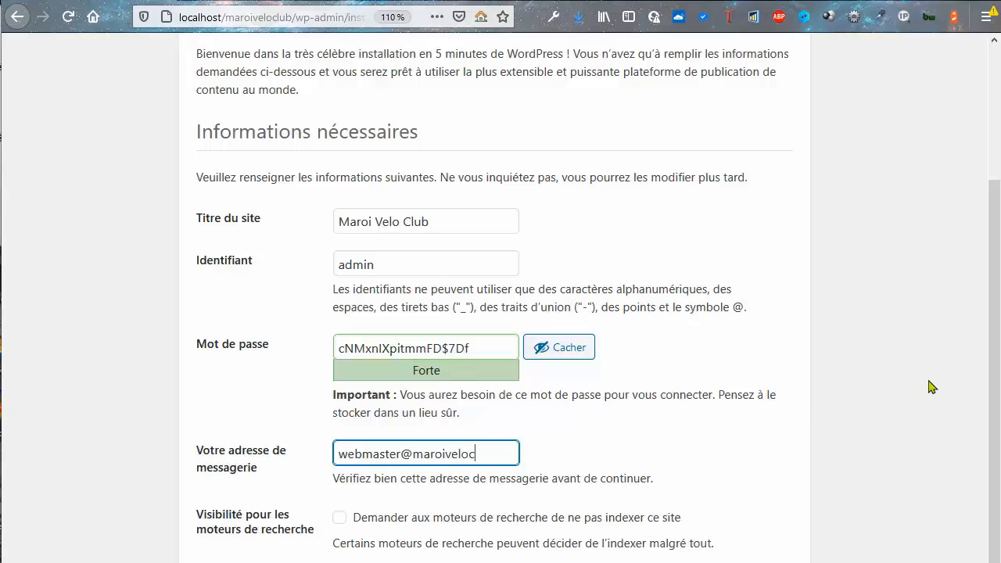
{"action": "left_click_drag", "start_coordinate": [994, 306], "coordinate": [991, 378]}
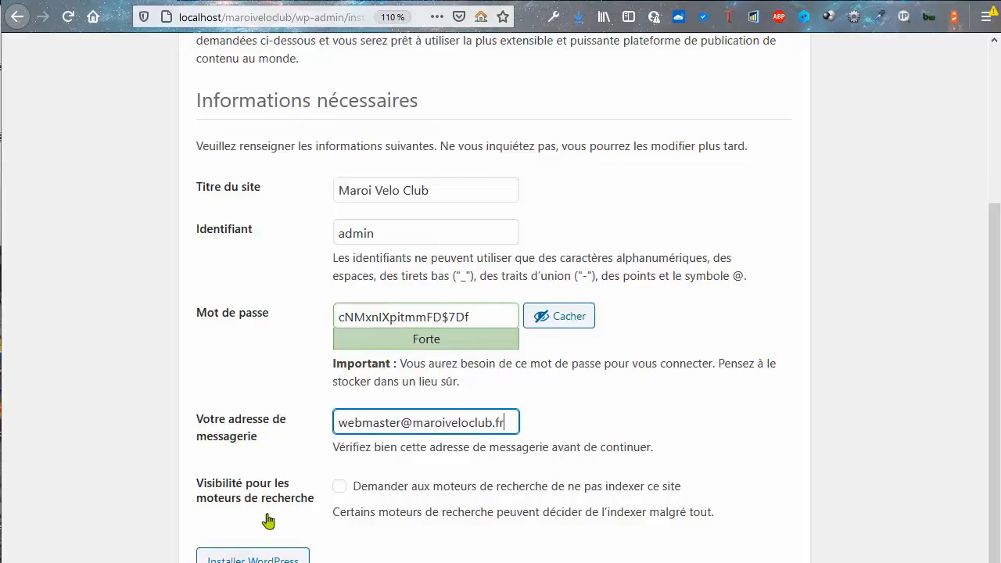
{"action": "left_click", "coordinate": [264, 559]}
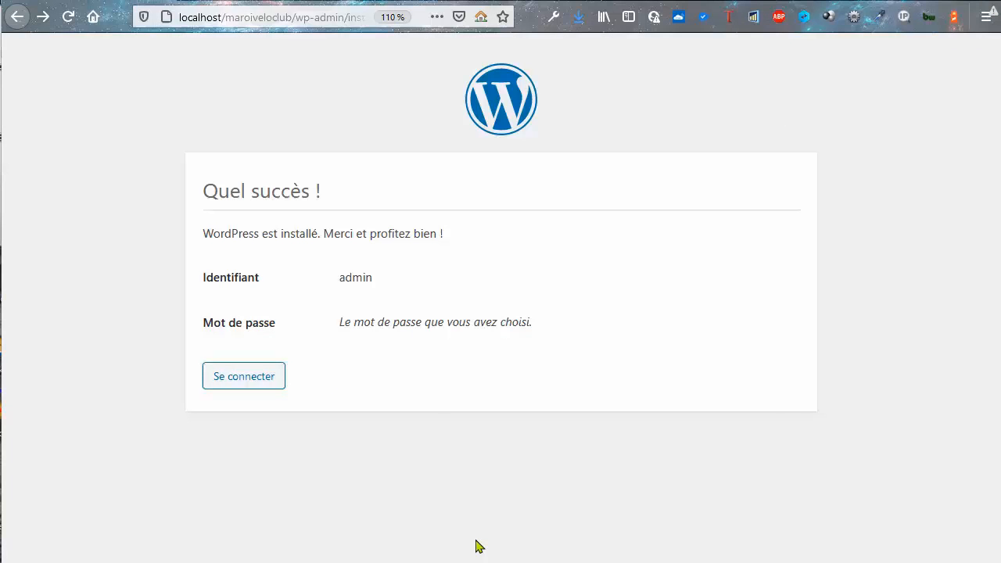
Go from the Quel succès ! page to the login page via Se connecter
{"action": "left_click", "coordinate": [254, 390]}
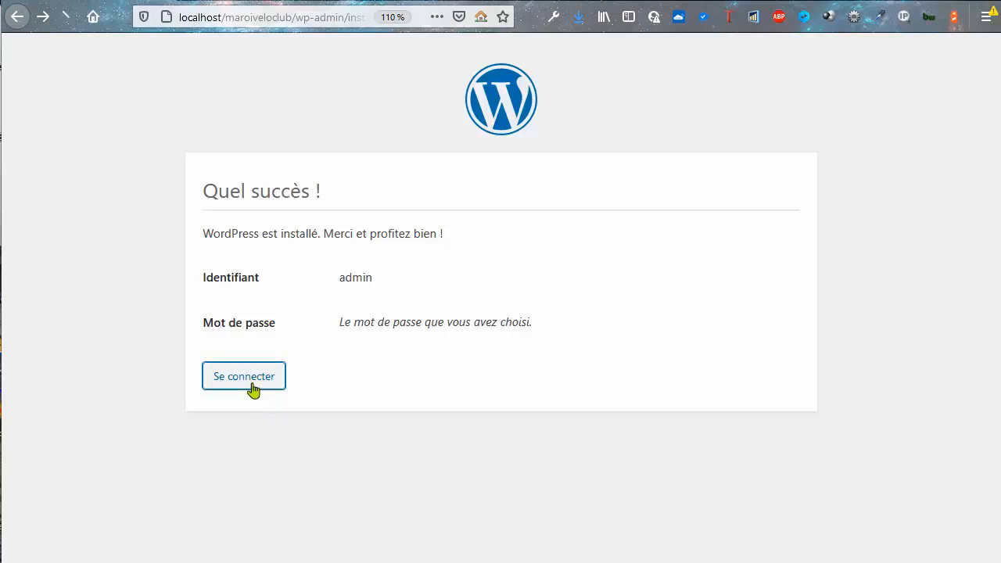